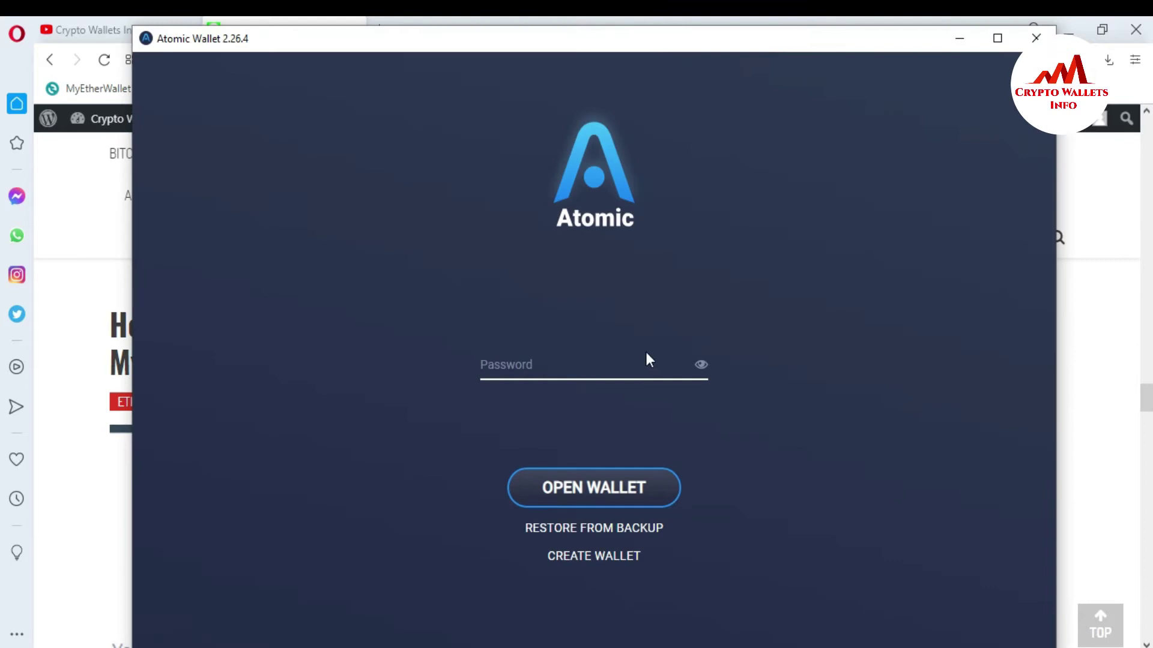
Step: Enter the wallet password and unlock Atomic Wallet to reveal the coin list
{"action": "left_click", "coordinate": [647, 352]}
{"action": "type", "text": "•••••••"}
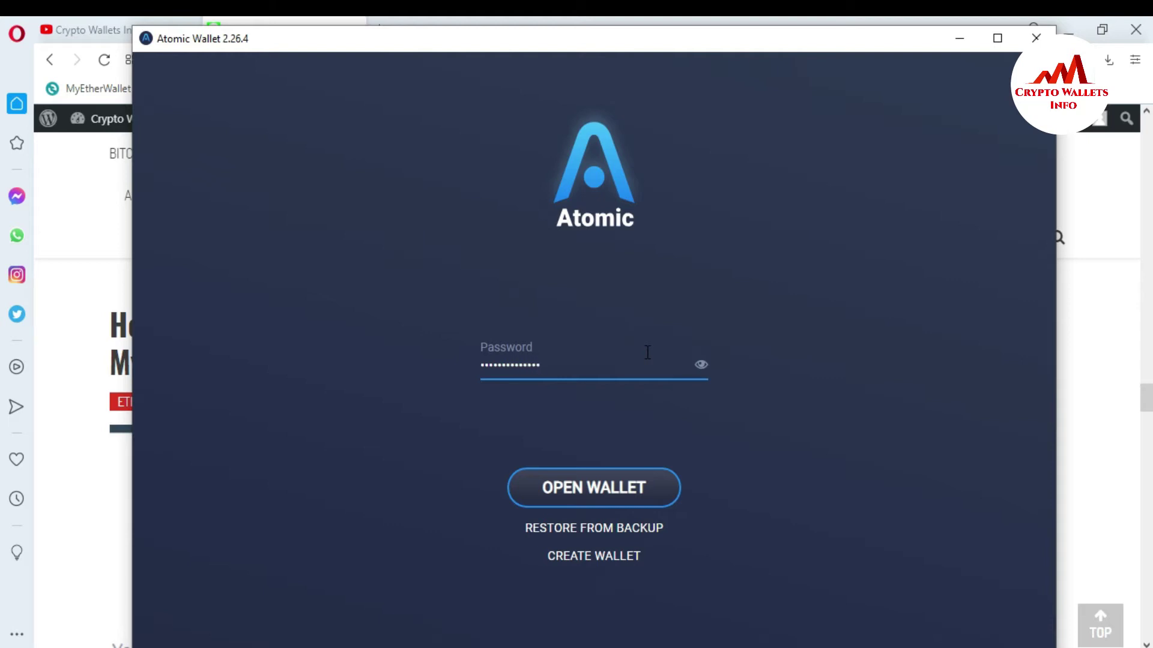
{"action": "left_click", "coordinate": [608, 489]}
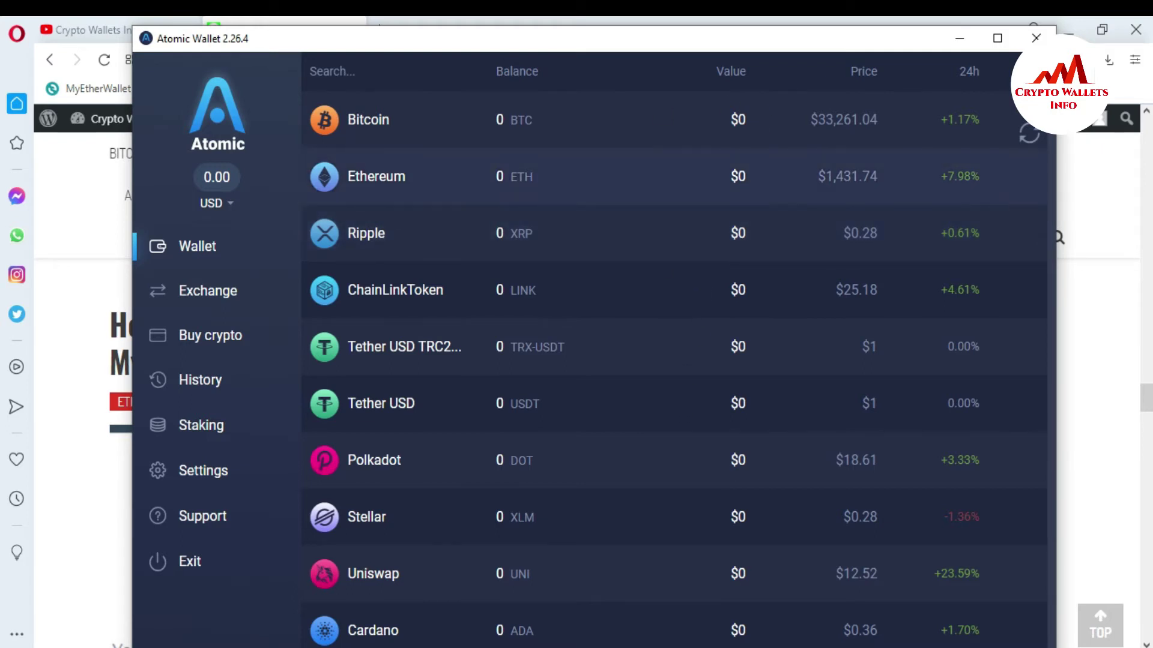
Step: Look over the zero-balance coin list, then bring up the asset-management grid
{"action": "left_click_drag", "start_coordinate": [1051, 93], "coordinate": [1053, 645]}
{"action": "scroll", "coordinate": [520, 152], "scroll_direction": "up", "scroll_amount": 10}
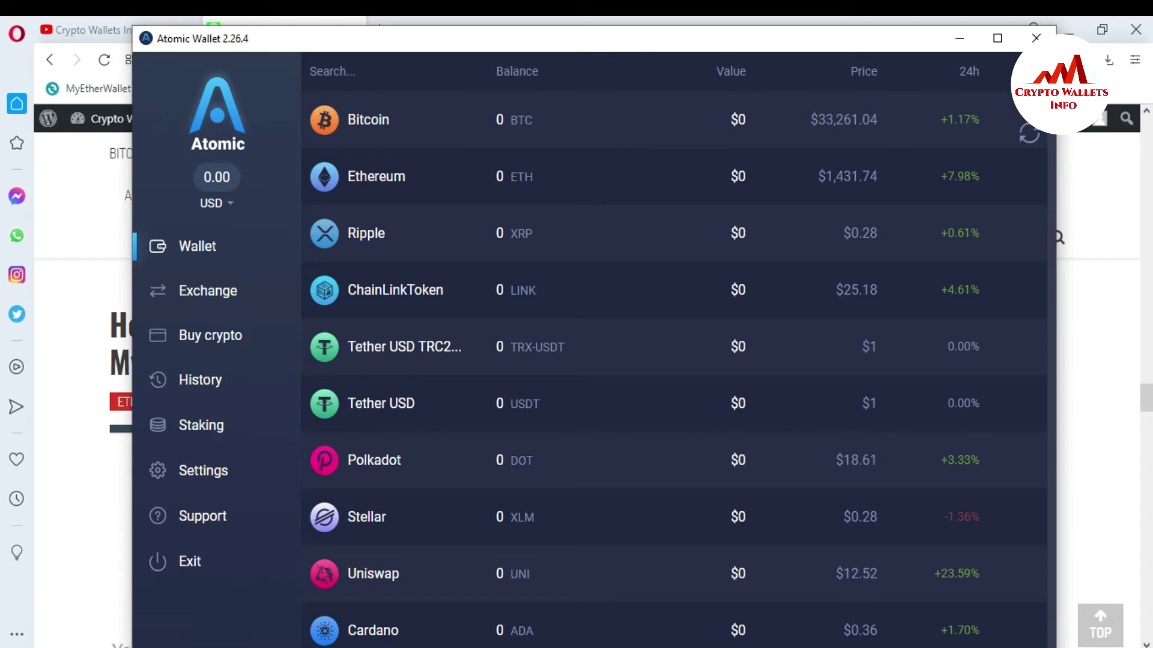
{"action": "left_click", "coordinate": [1024, 70]}
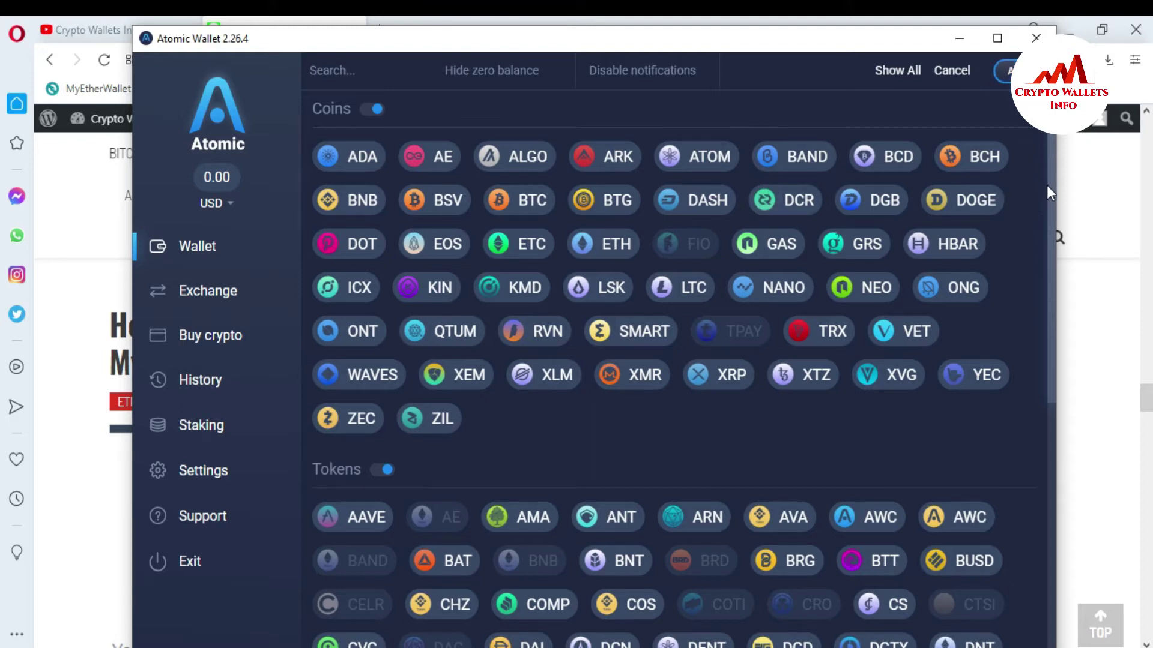
Step: Cancel out of the coin/token grid, leaving the wallet's visible assets unchanged
{"action": "mouse_move", "coordinate": [1050, 182]}
{"action": "left_mouse_down"}
{"action": "mouse_move", "coordinate": [1042, 401]}
{"action": "mouse_move", "coordinate": [1057, 477]}
{"action": "mouse_move", "coordinate": [1045, 194]}
{"action": "left_mouse_up"}
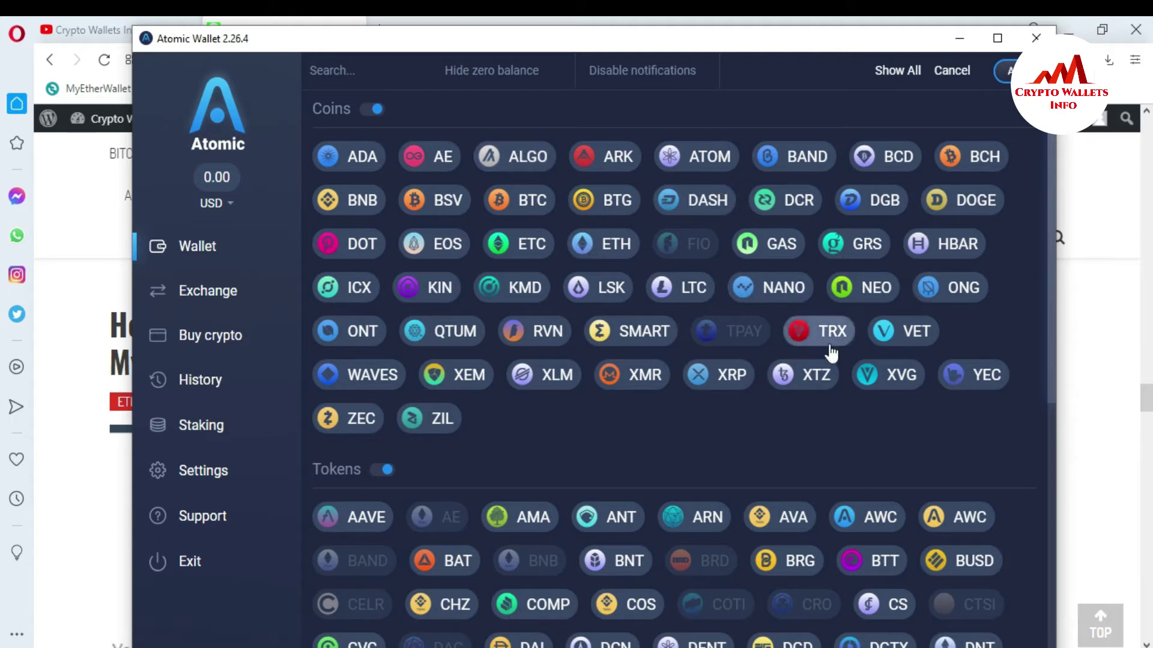
{"action": "left_click", "coordinate": [200, 249]}
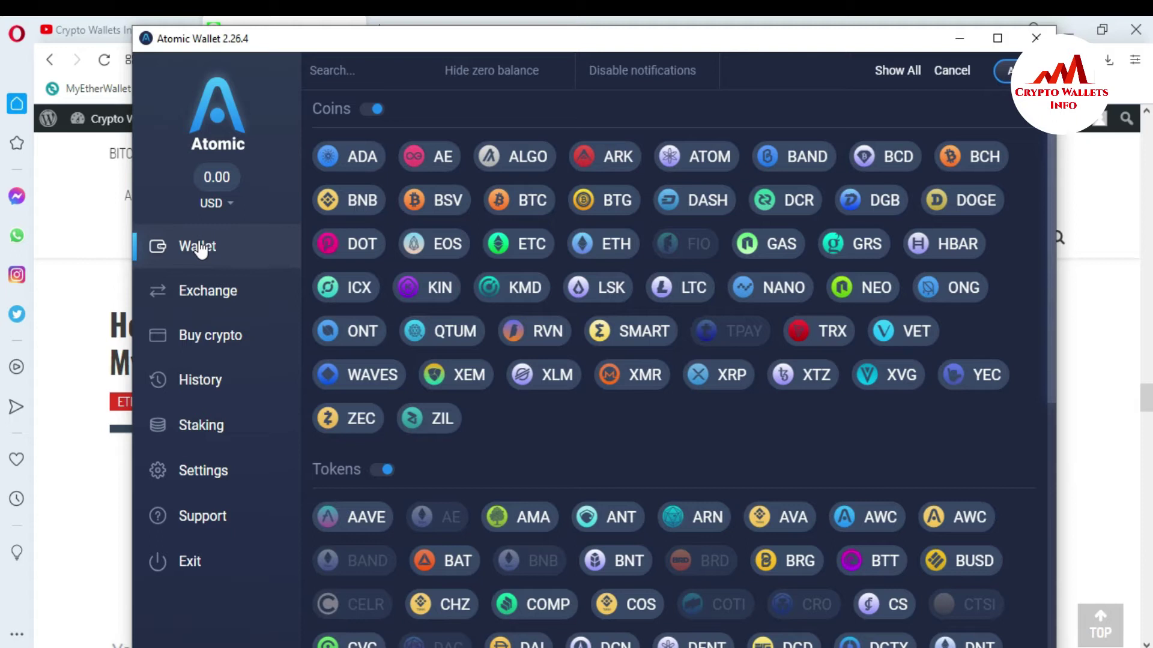
{"action": "left_click", "coordinate": [958, 70]}
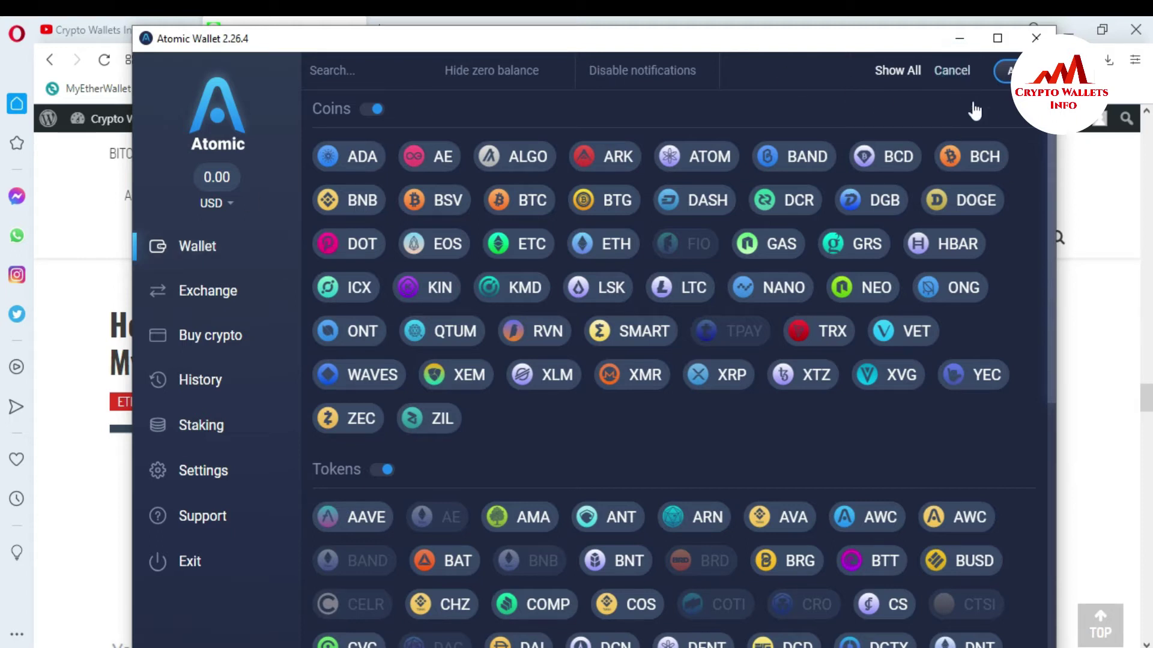
{"action": "left_click", "coordinate": [945, 70]}
{"action": "left_click", "coordinate": [954, 71]}
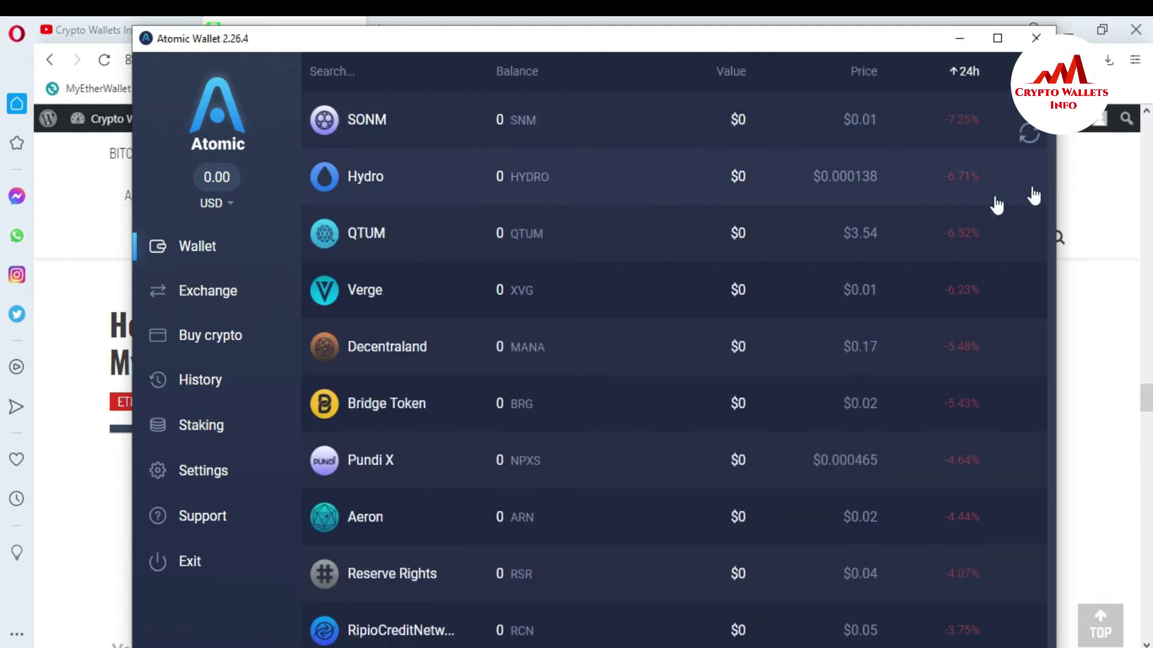
Step: Scroll down the coin list to VeChain and Tron, then bring up the coin grid
{"action": "scroll", "coordinate": [1055, 186], "scroll_direction": "down", "scroll_amount": 13}
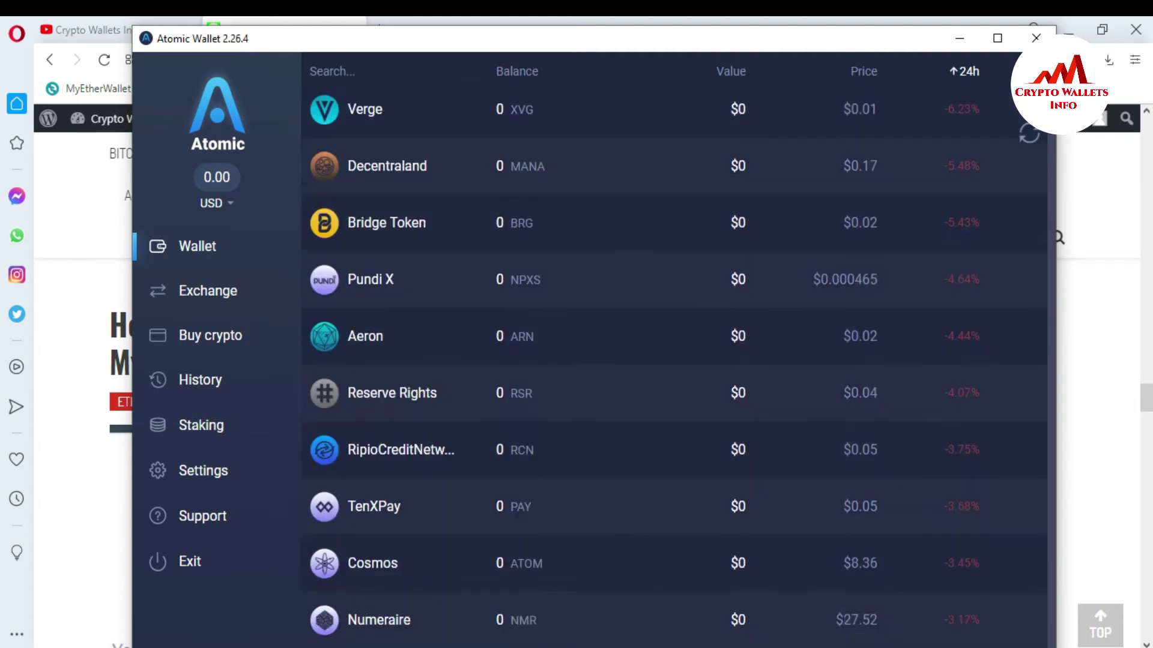
{"action": "scroll", "coordinate": [1055, 186], "scroll_direction": "down", "scroll_amount": 6}
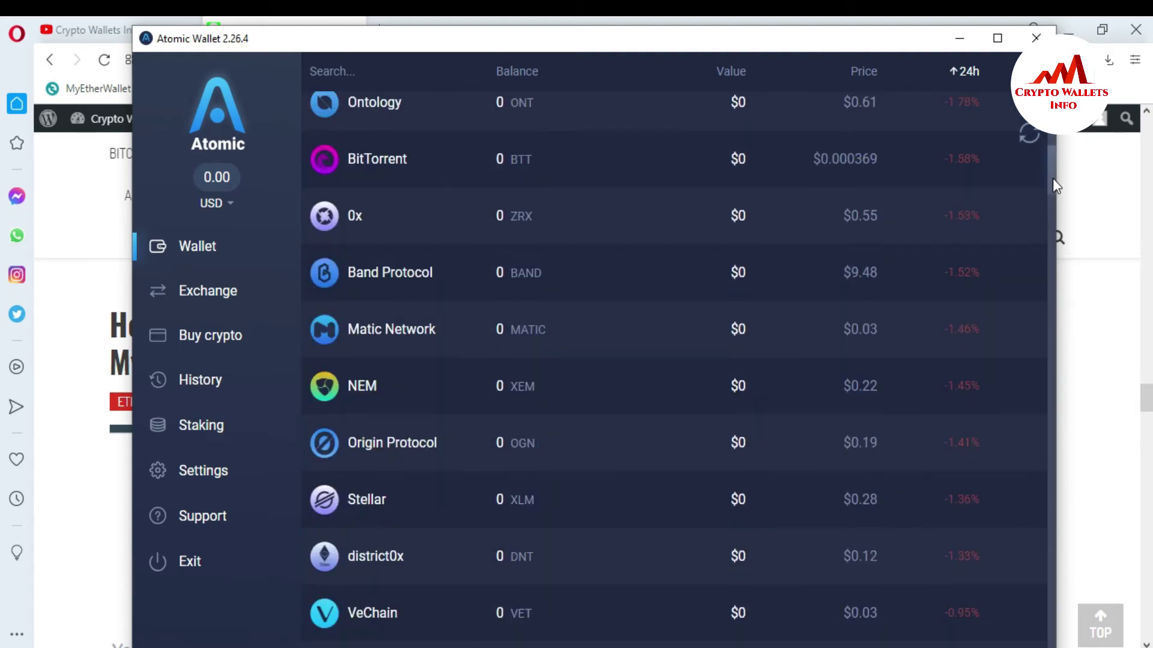
{"action": "left_click_drag", "start_coordinate": [1049, 174], "coordinate": [1042, 407]}
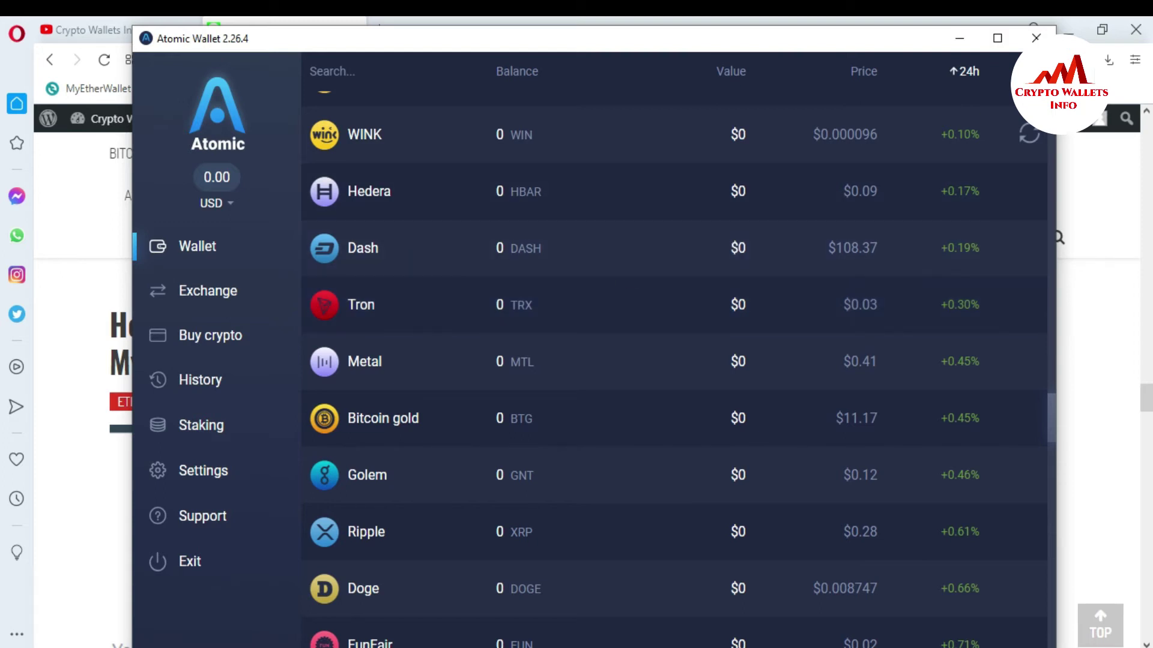
{"action": "left_click", "coordinate": [1016, 71]}
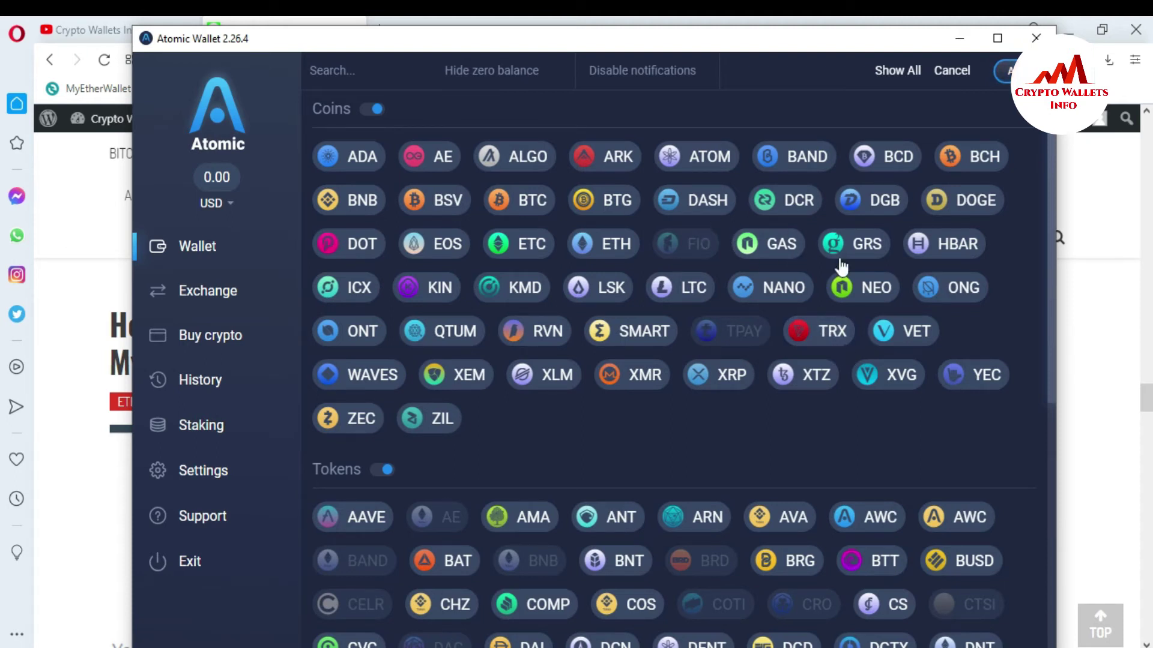
Step: Switch off Tron (TRX) in the coin grid and apply the change
{"action": "left_click", "coordinate": [823, 339]}
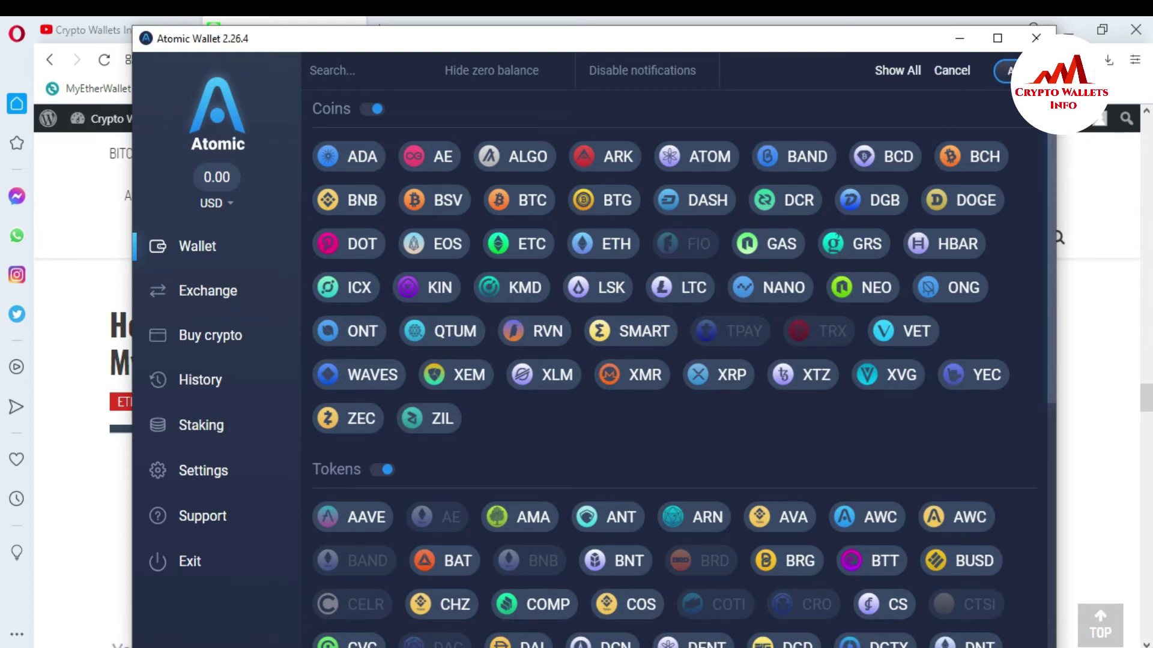
{"action": "left_click", "coordinate": [943, 72]}
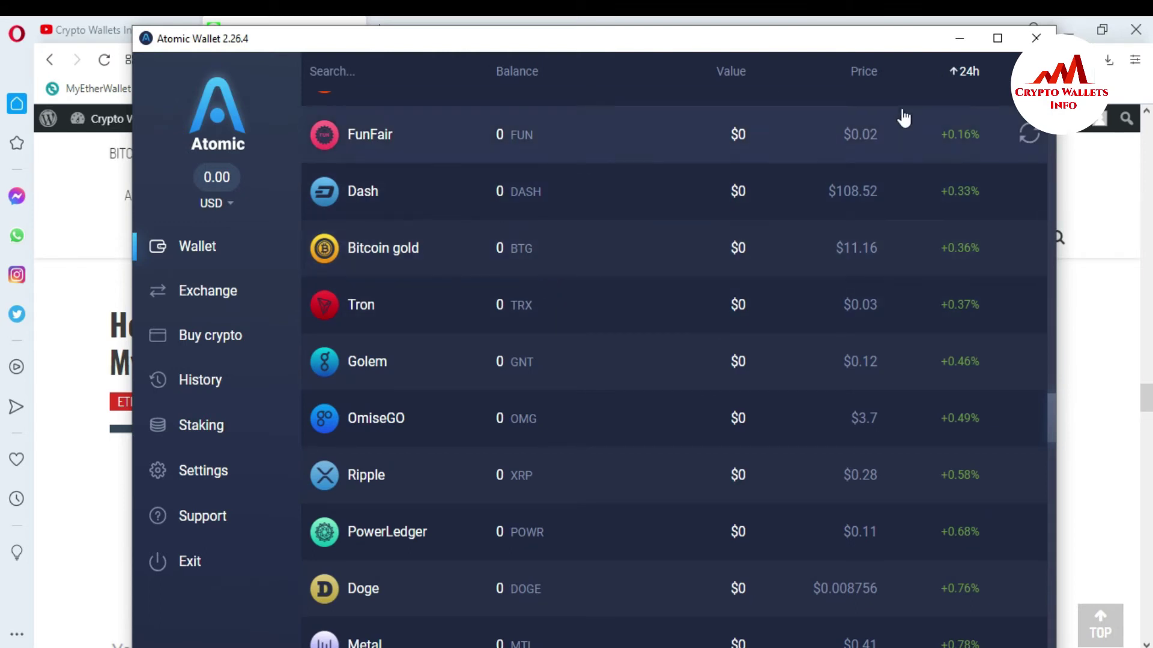
{"action": "left_click", "coordinate": [1014, 67]}
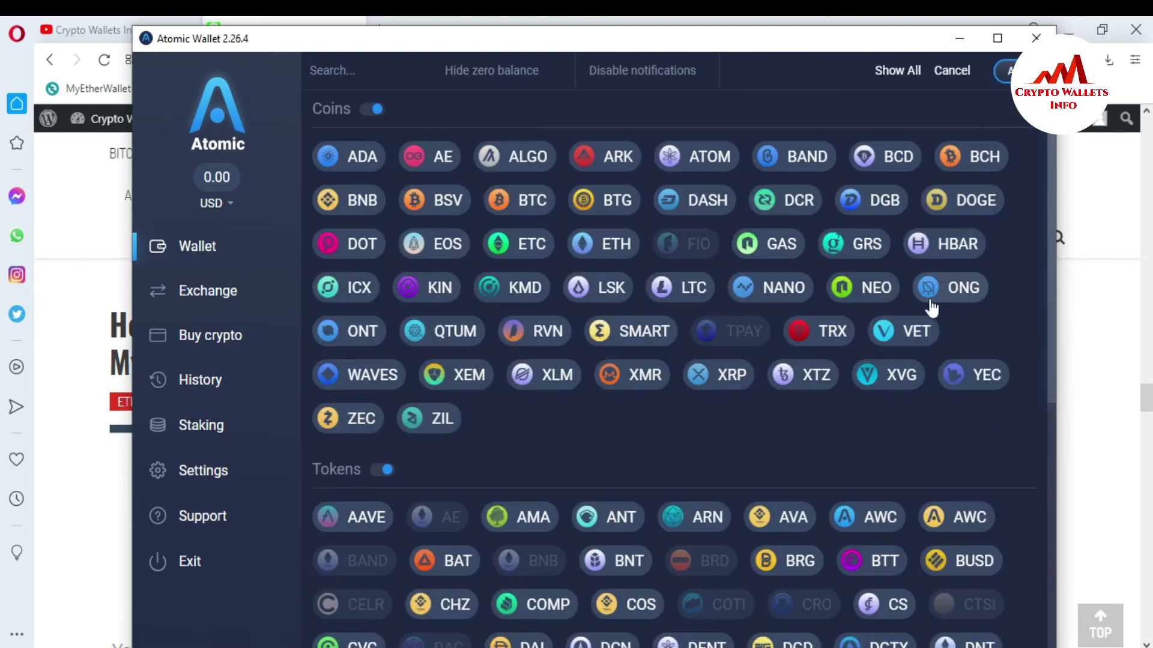
{"action": "left_click", "coordinate": [803, 332]}
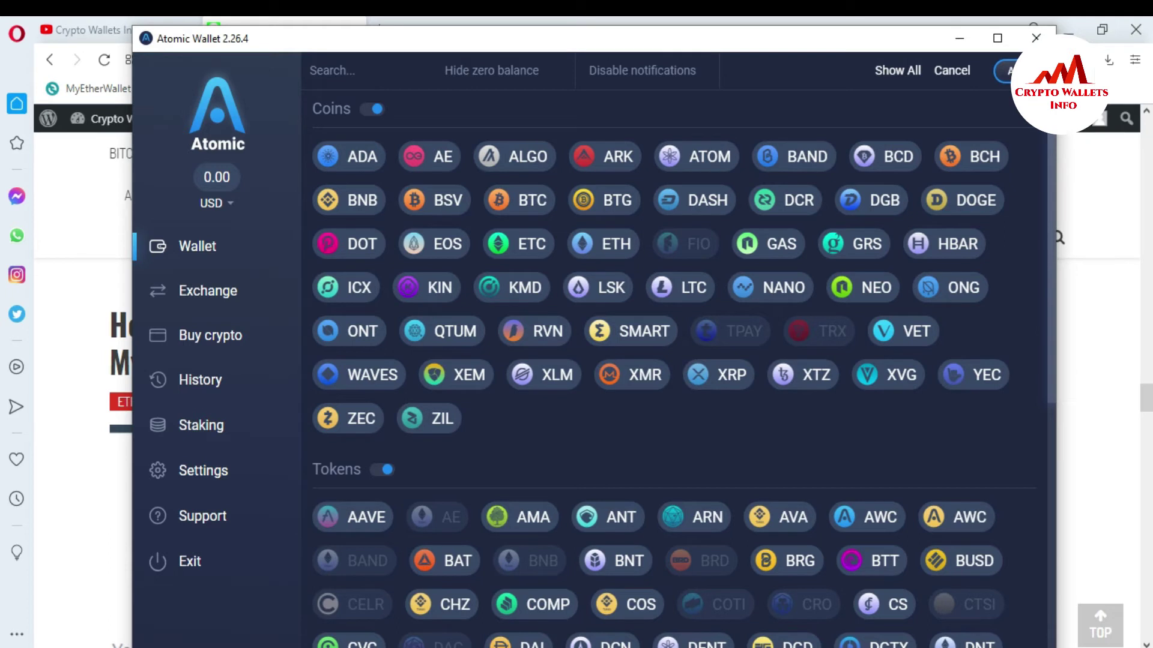
{"action": "left_click", "coordinate": [1015, 70]}
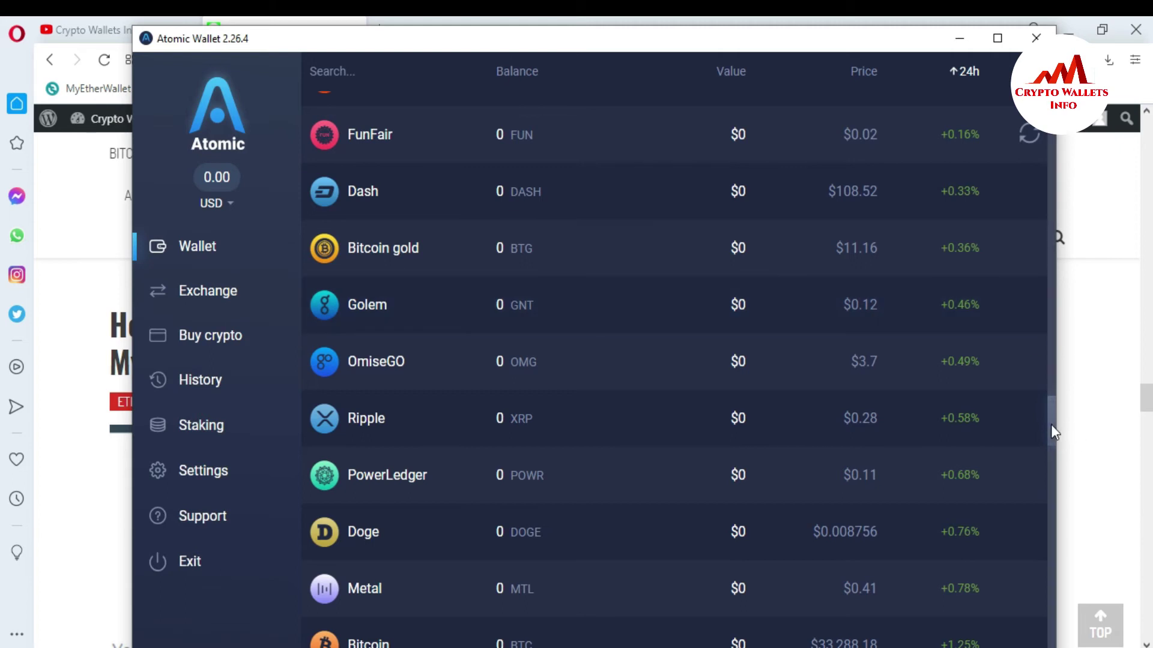
Step: Scroll the asset list to confirm Tron is gone, then bring up the coin grid
{"action": "left_click_drag", "start_coordinate": [1050, 424], "coordinate": [1056, 96]}
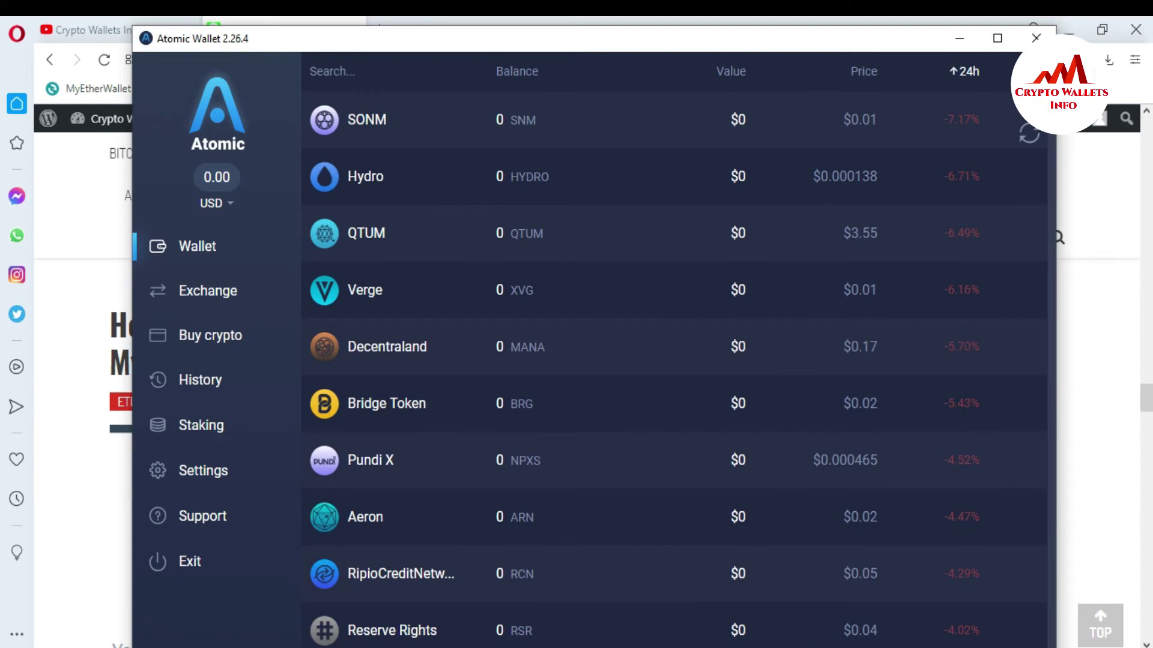
{"action": "left_click", "coordinate": [1020, 71]}
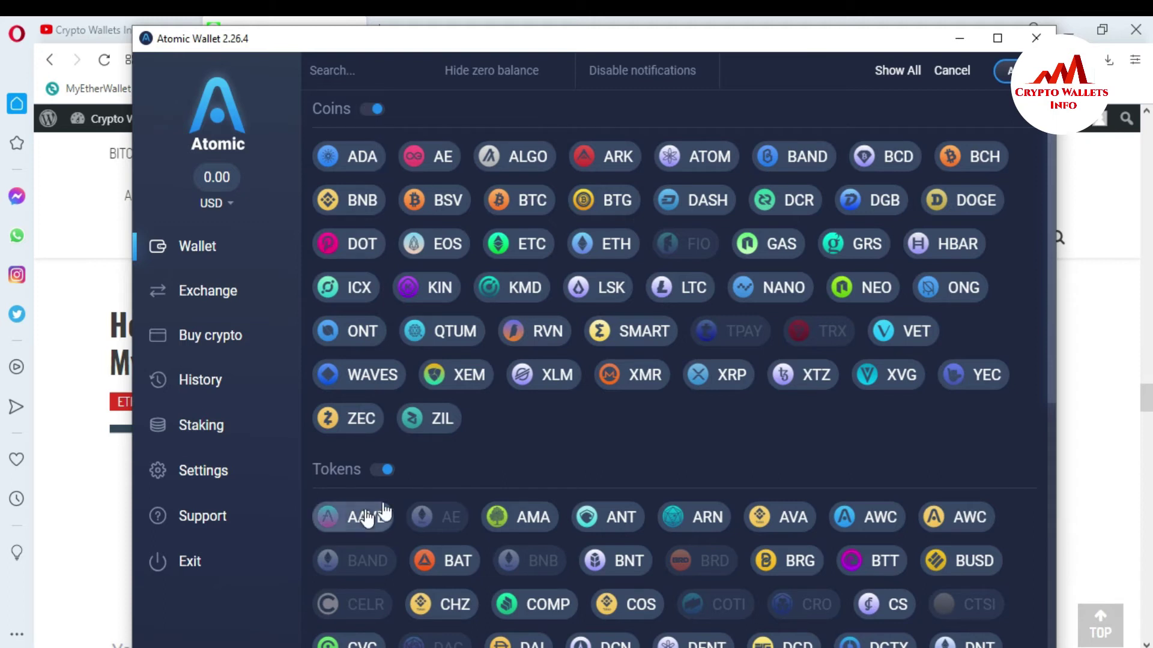
Step: Switch every coin off with the Coins toggle and apply
{"action": "left_click", "coordinate": [362, 107]}
{"action": "left_click", "coordinate": [362, 106]}
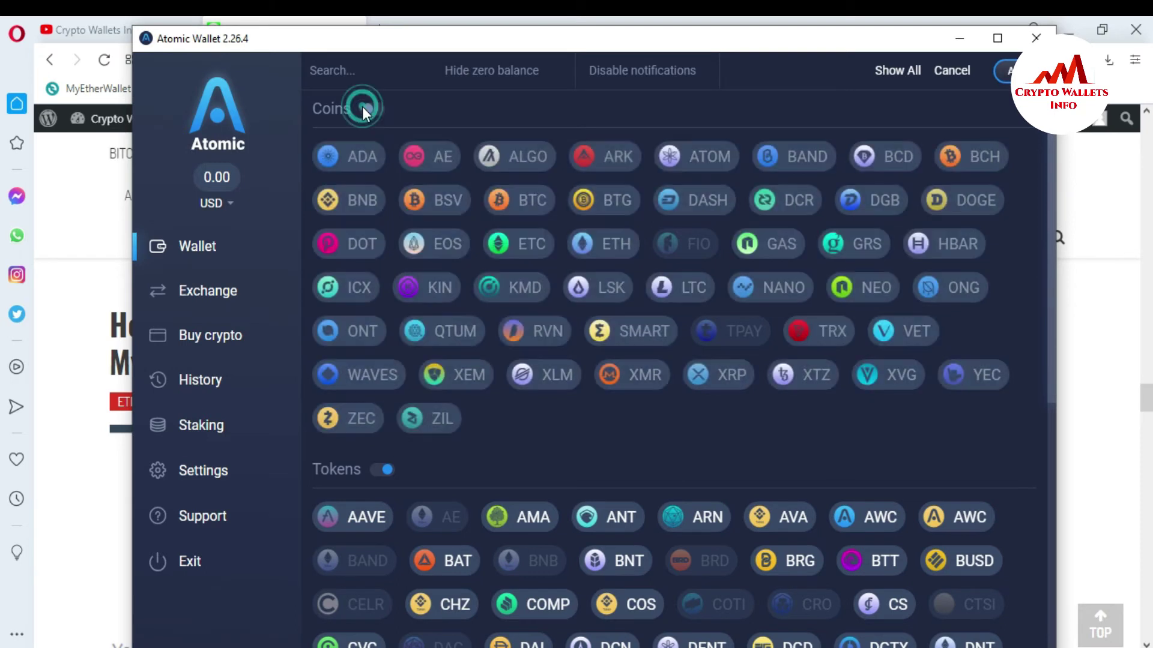
{"action": "left_click", "coordinate": [363, 108]}
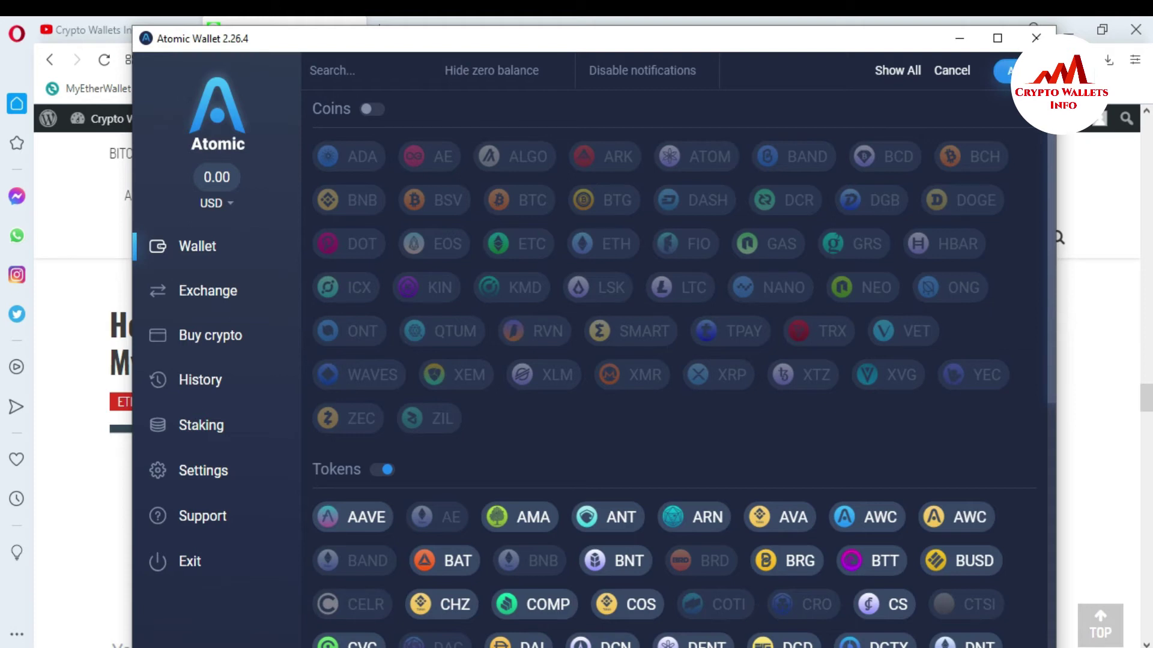
{"action": "left_click", "coordinate": [1009, 70]}
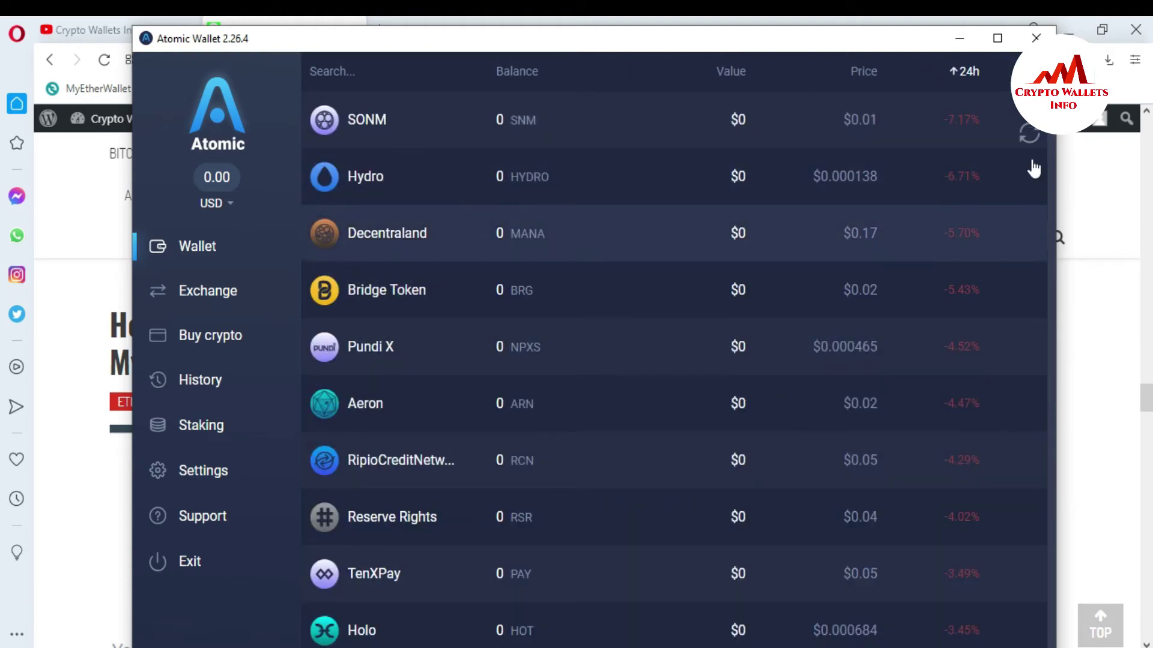
Step: Turn off the Tokens toggle to hide all tokens and apply, emptying the list
{"action": "left_click_drag", "start_coordinate": [1051, 168], "coordinate": [1085, 126]}
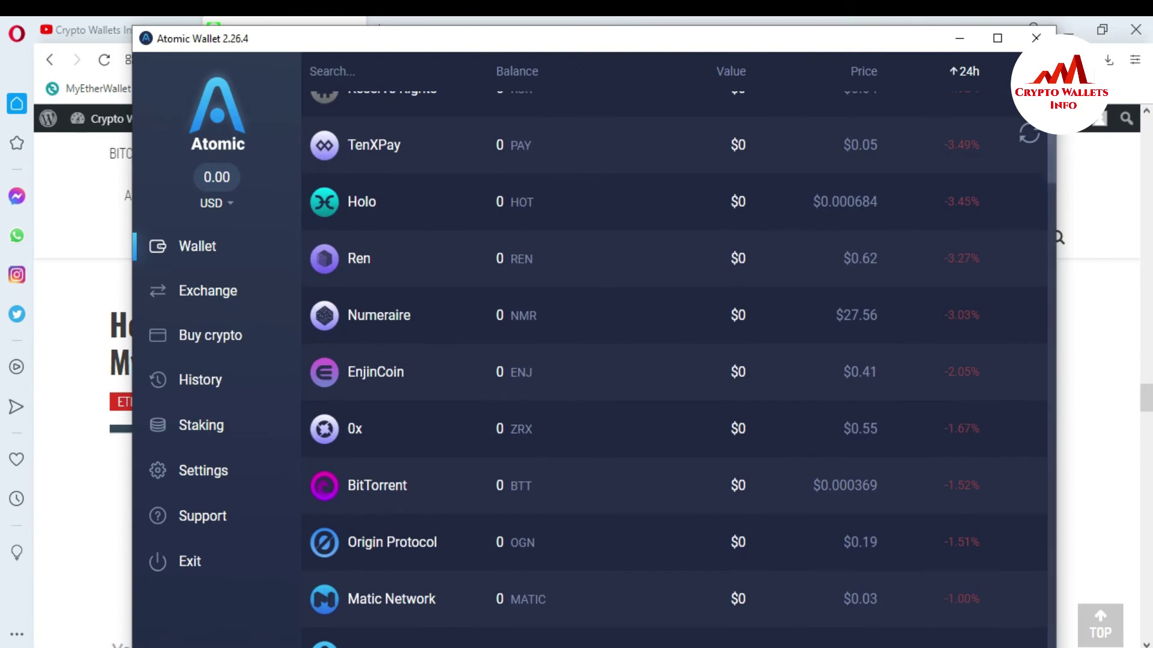
{"action": "left_click", "coordinate": [1012, 71]}
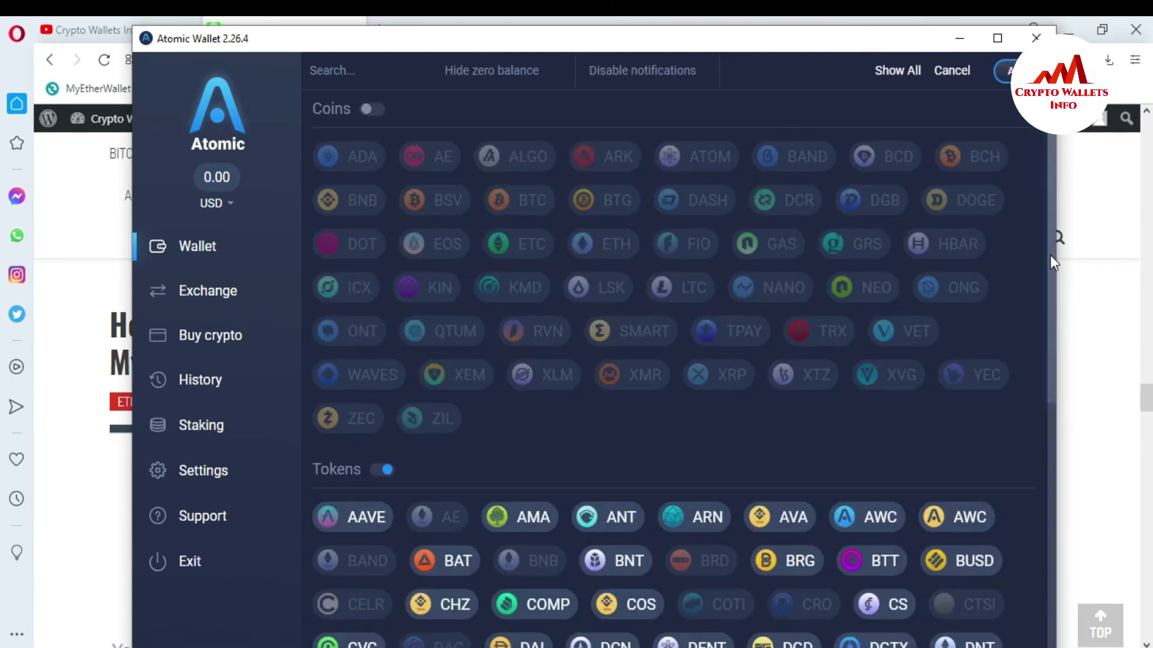
{"action": "left_click_drag", "start_coordinate": [1049, 254], "coordinate": [1062, 430]}
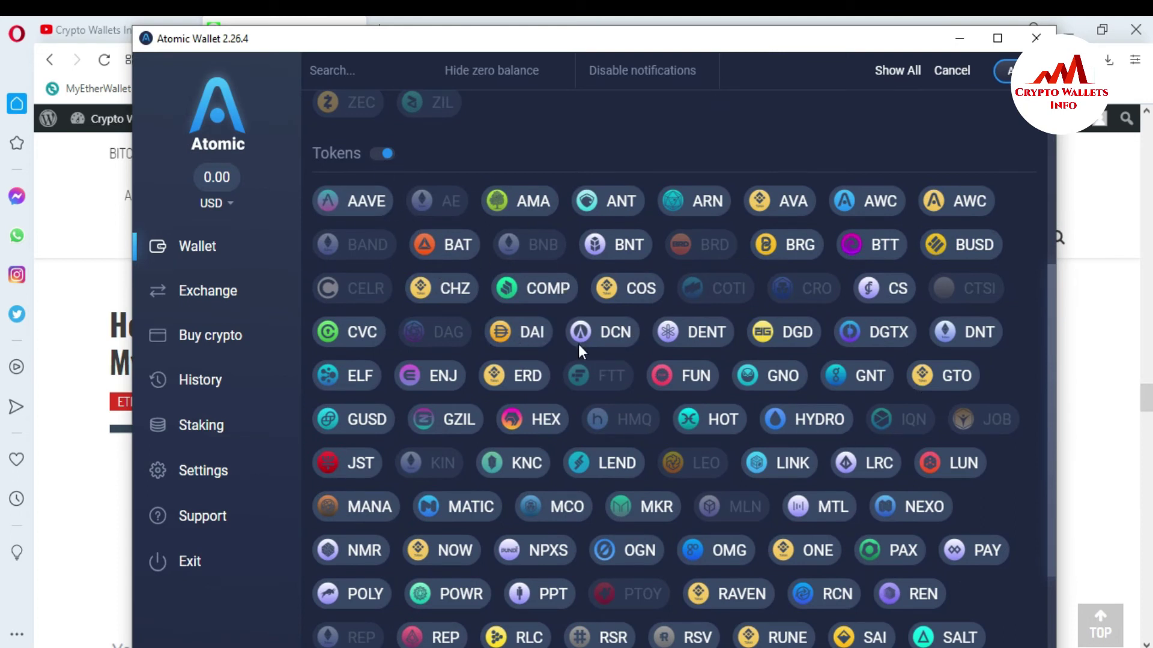
{"action": "left_click", "coordinate": [373, 155]}
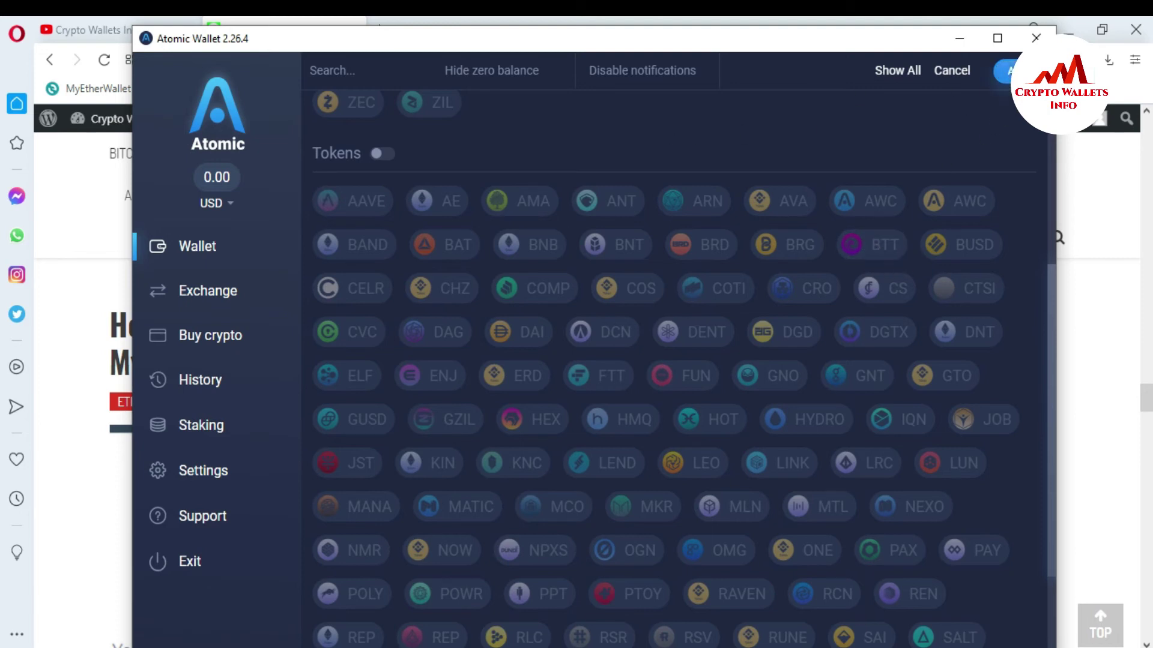
{"action": "left_click", "coordinate": [1004, 70]}
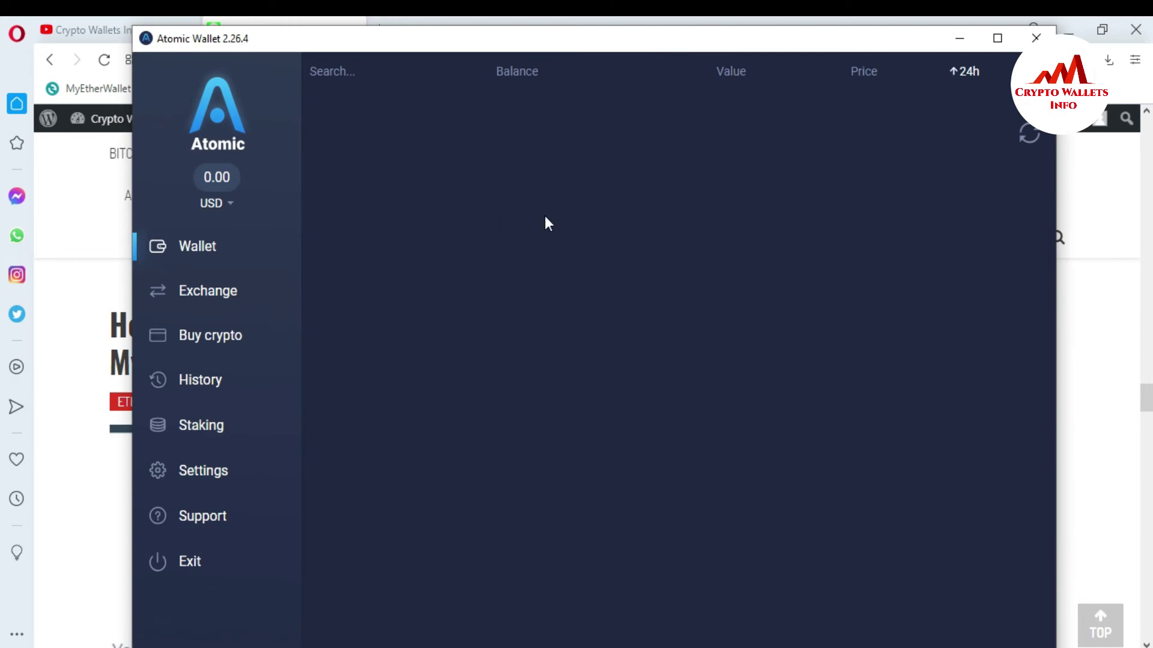
Step: Dismiss the Reddit notification and bring up the coin and token grid, all switched off
{"action": "left_click", "coordinate": [221, 245]}
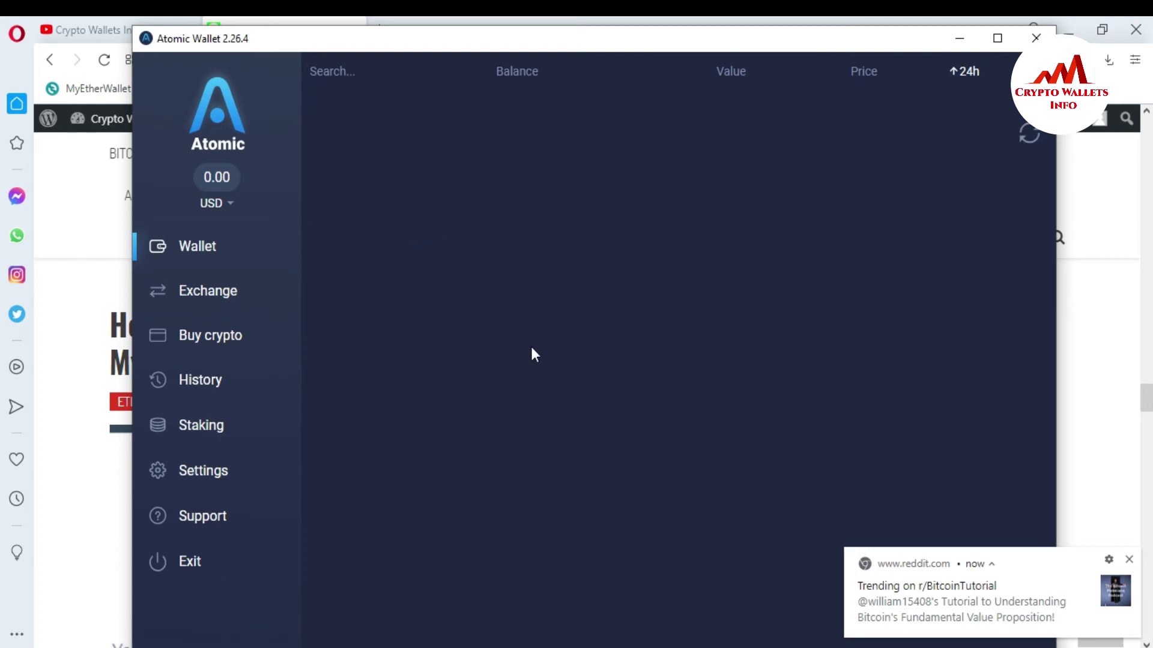
{"action": "left_click", "coordinate": [1128, 559]}
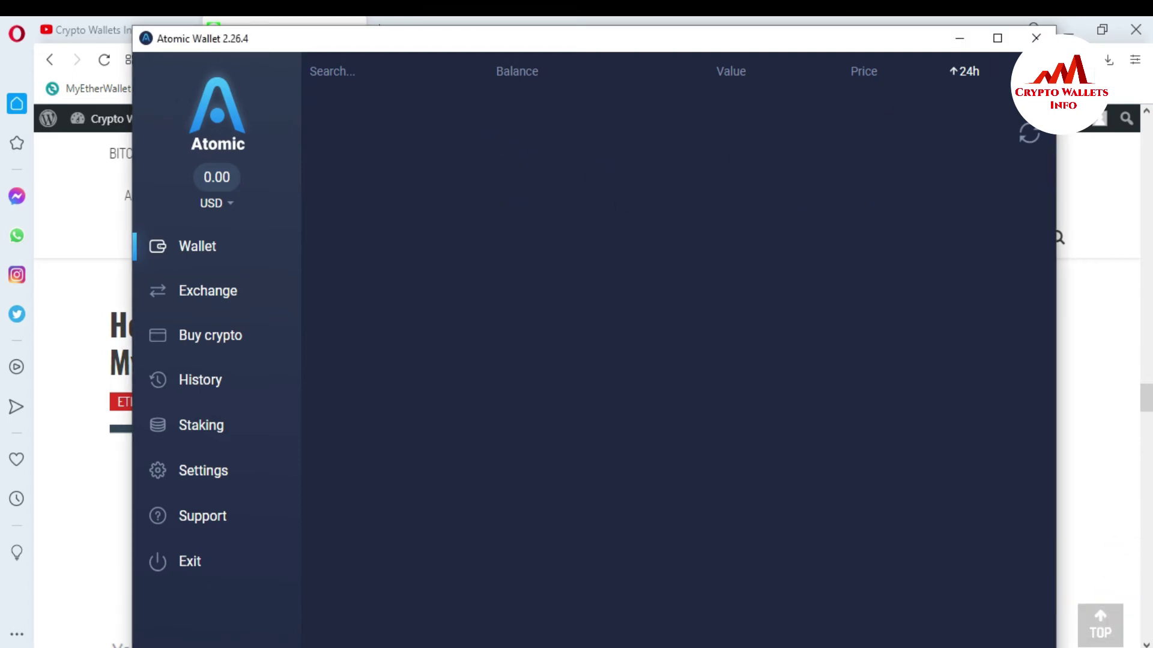
{"action": "left_click", "coordinate": [1013, 70]}
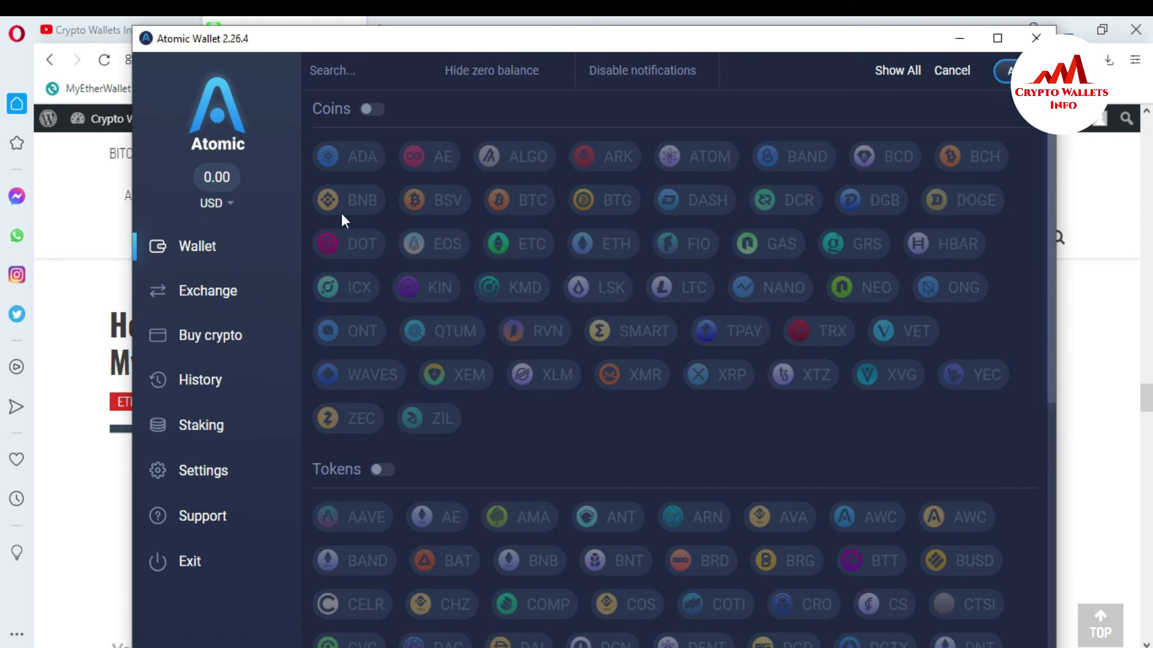
Step: Enable BNB, BTC, TRX and VET in the Coins grid and apply the selection
{"action": "left_click", "coordinate": [345, 210]}
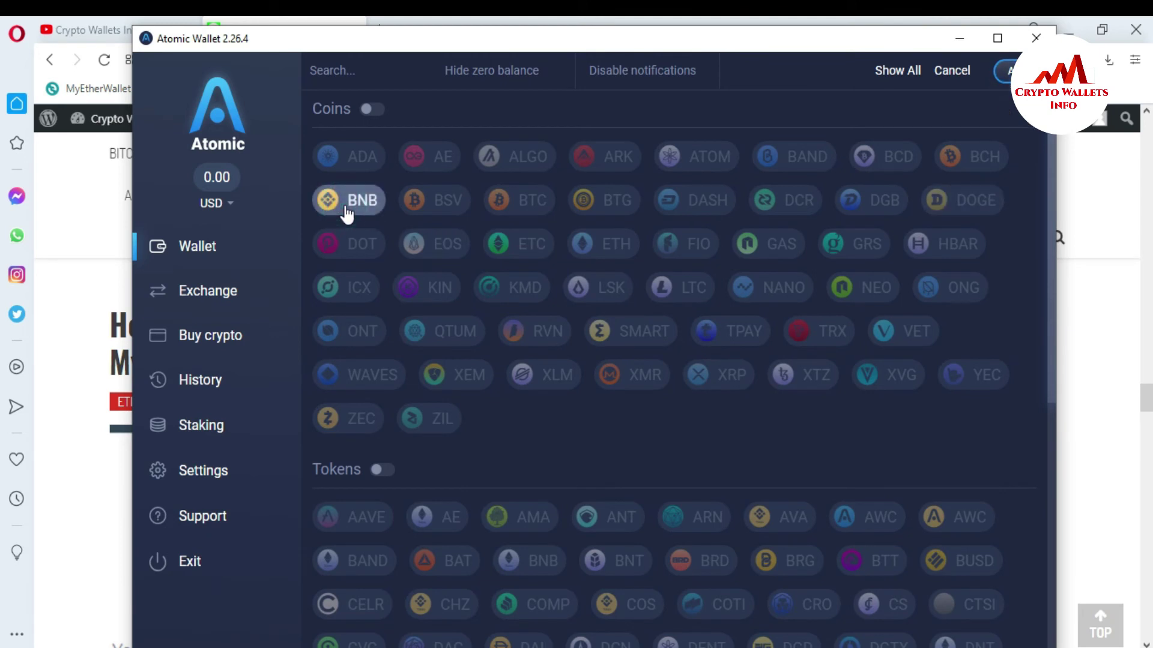
{"action": "left_click", "coordinate": [522, 215]}
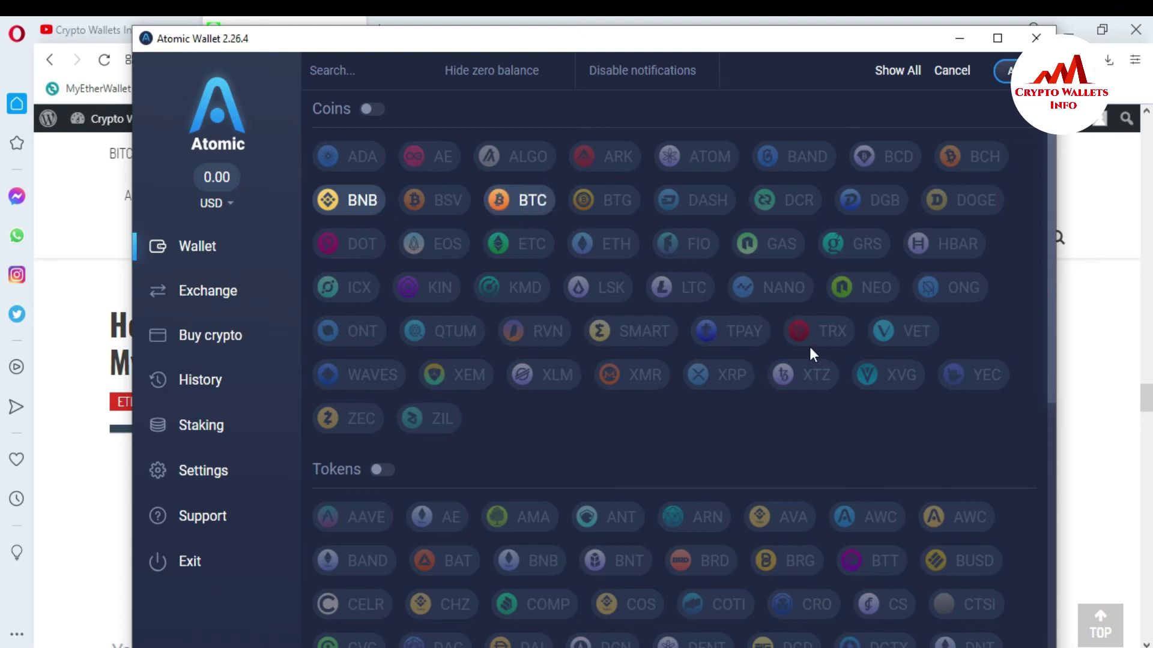
{"action": "left_click", "coordinate": [812, 333]}
{"action": "left_click", "coordinate": [909, 329]}
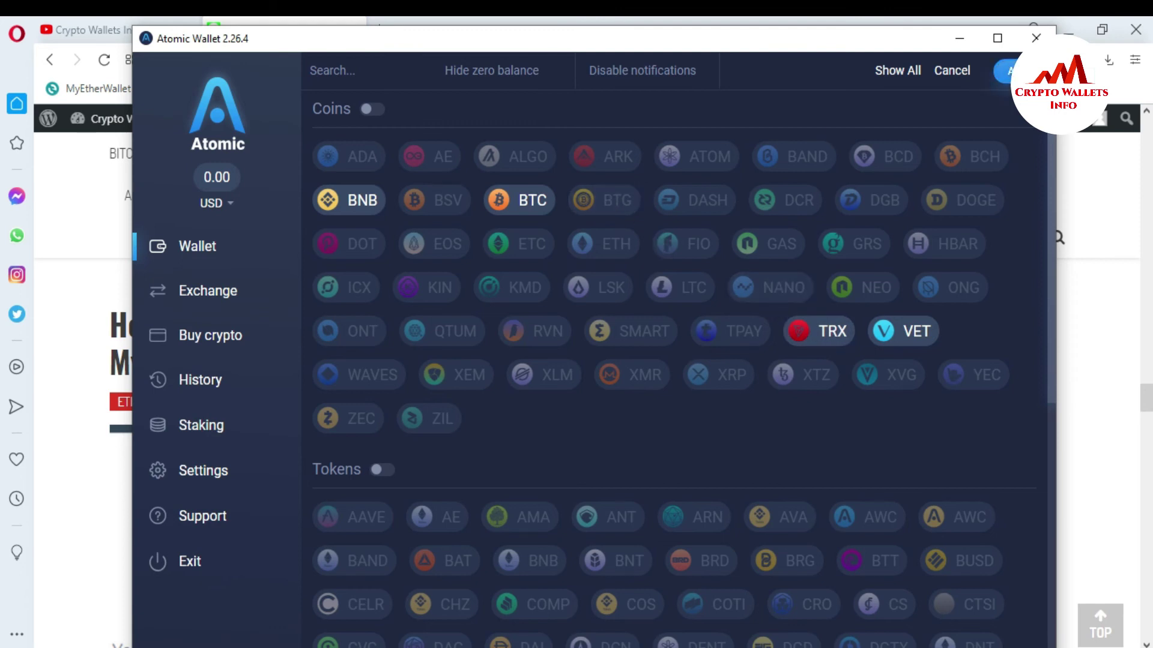
{"action": "left_click", "coordinate": [1006, 70]}
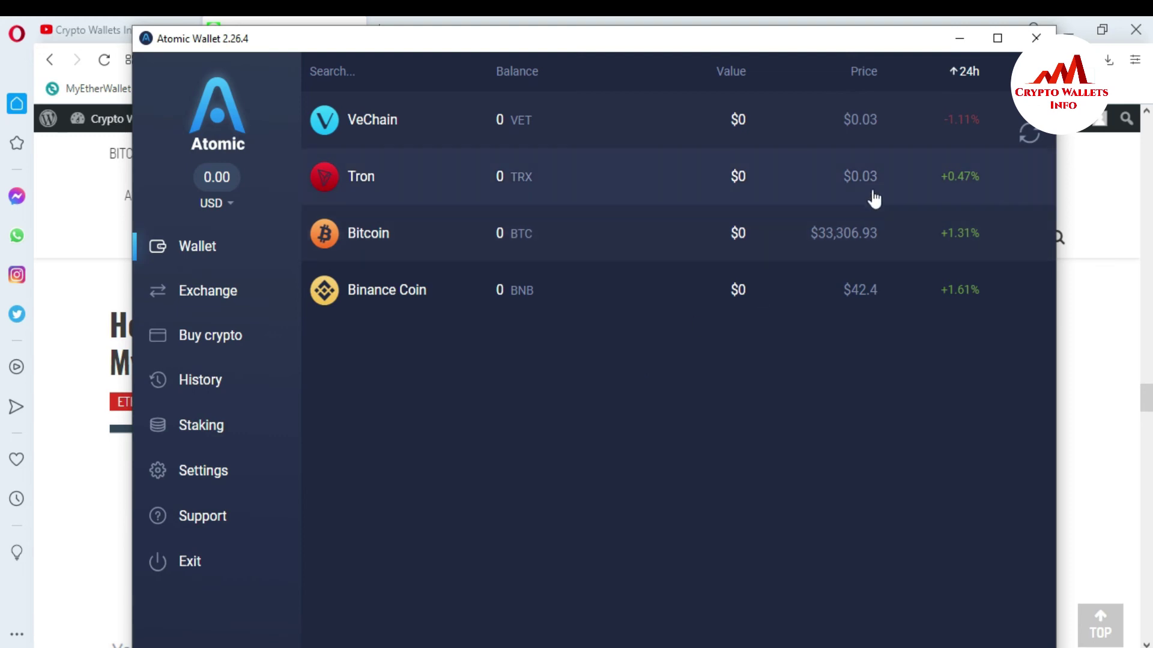
Step: Minimize Atomic Wallet and switch Opera to cryptowalletsinfo.com, expanding its ALL COINS menu
{"action": "left_click", "coordinate": [959, 39]}
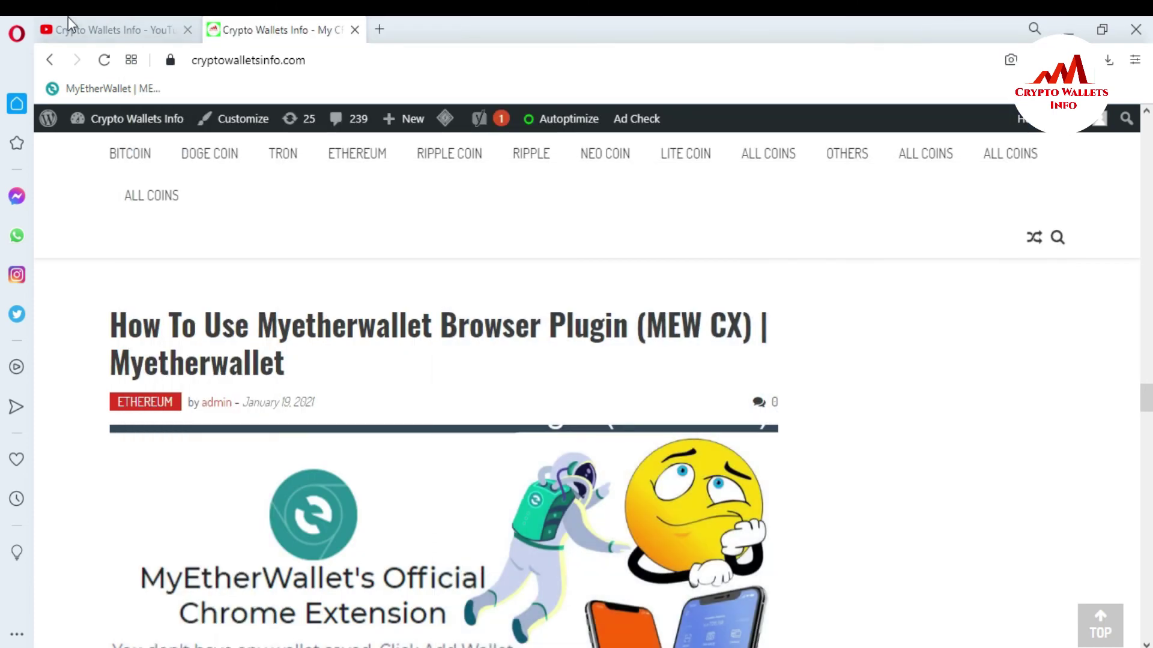
{"action": "left_click", "coordinate": [70, 27]}
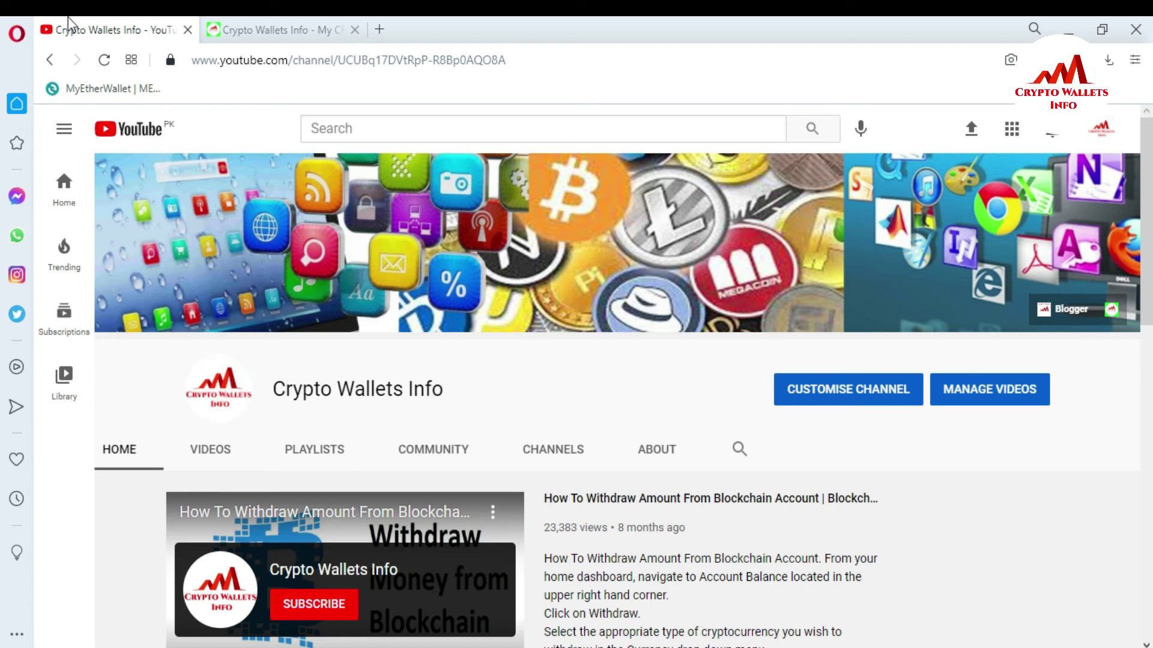
{"action": "left_click", "coordinate": [234, 25]}
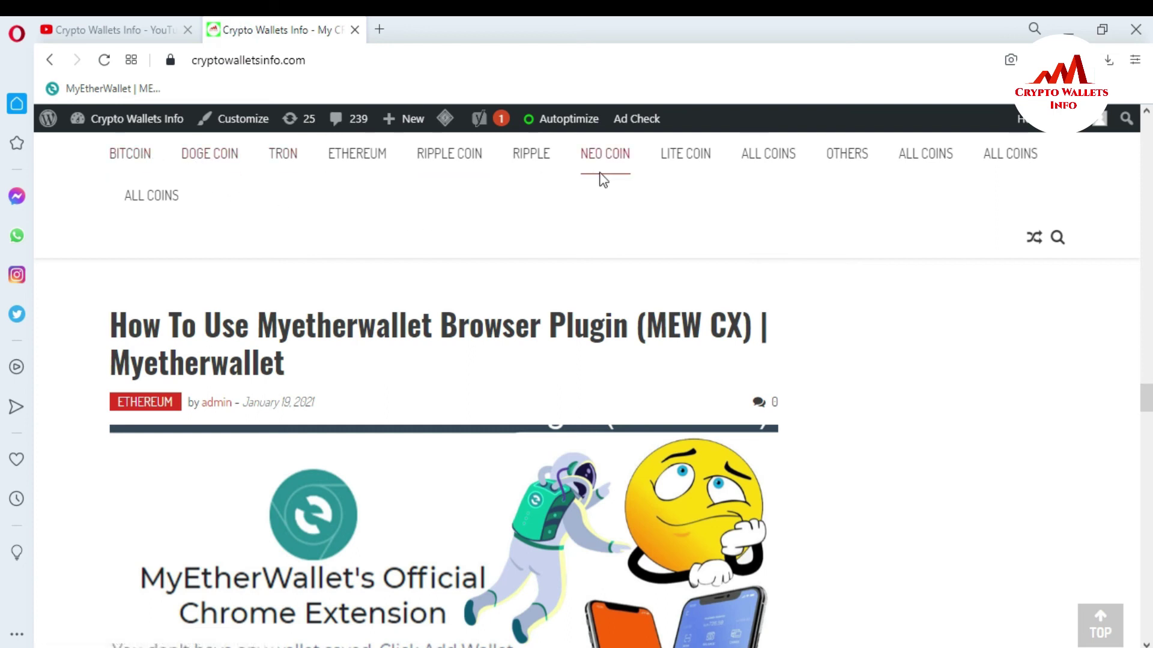
{"action": "mouse_move", "coordinate": [762, 172]}
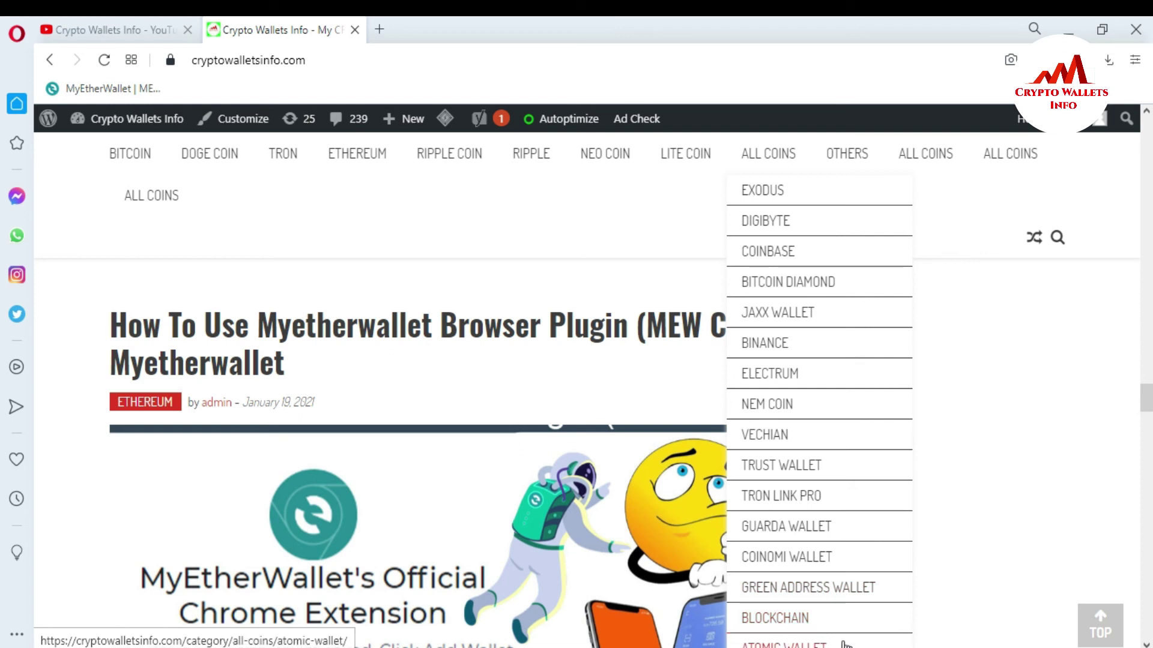
Step: Open the cryptowalletsinfo.com BINANCE category, dismiss the ad, and scroll through its Binance tutorials
{"action": "left_click", "coordinate": [781, 345]}
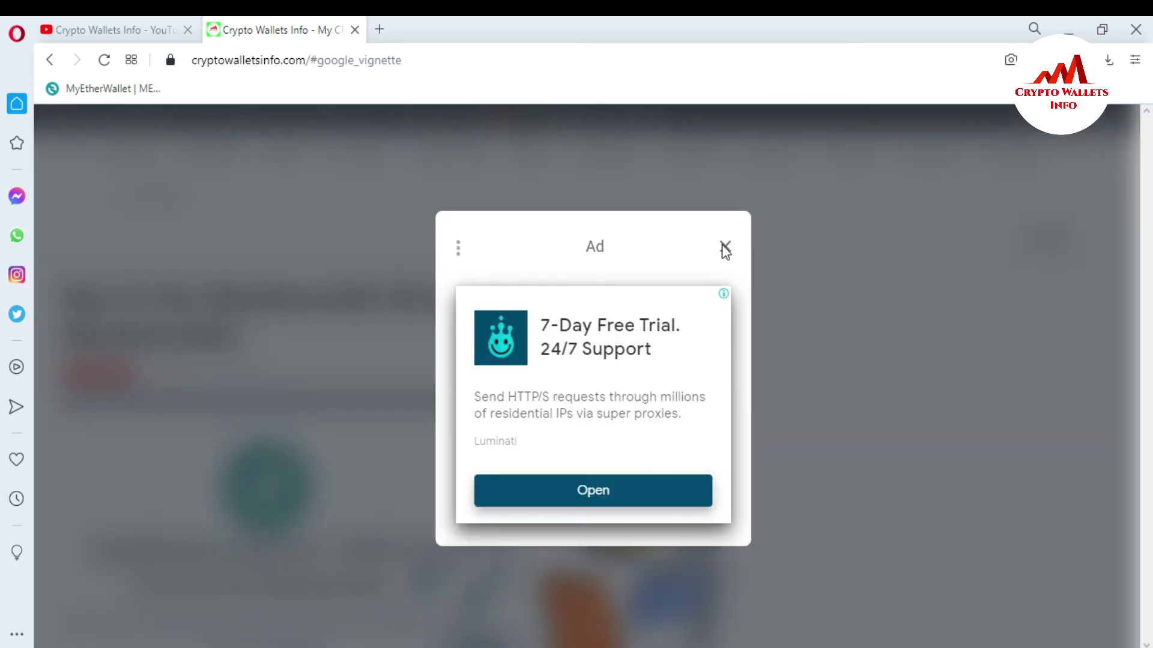
{"action": "left_click", "coordinate": [724, 246]}
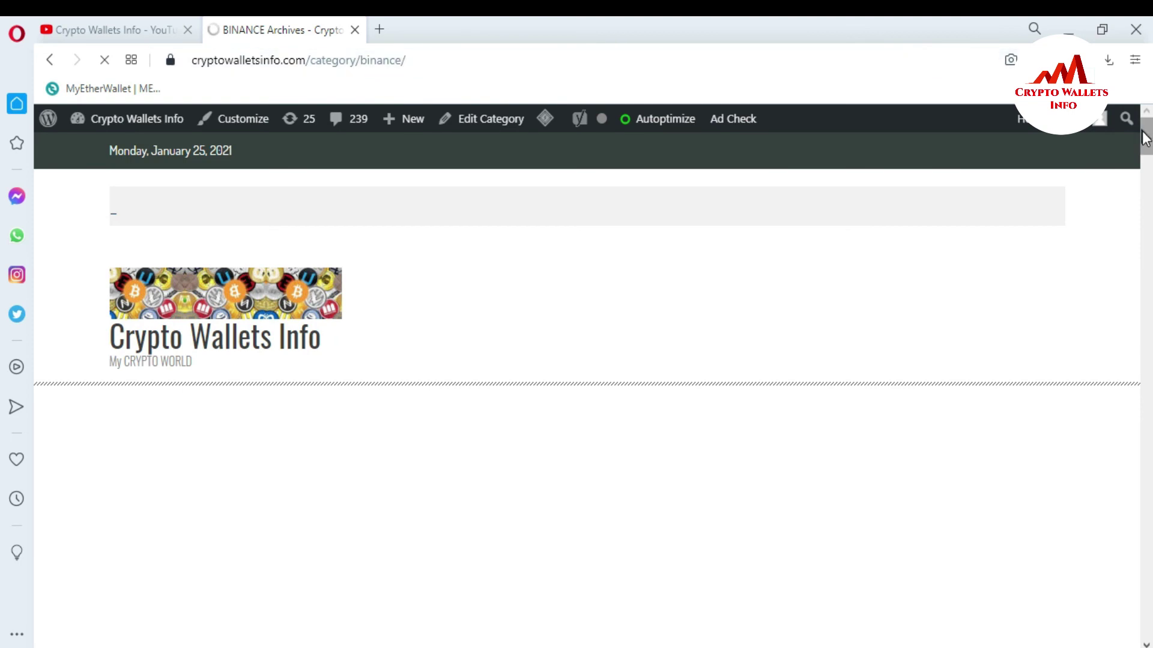
{"action": "left_click", "coordinate": [1143, 133]}
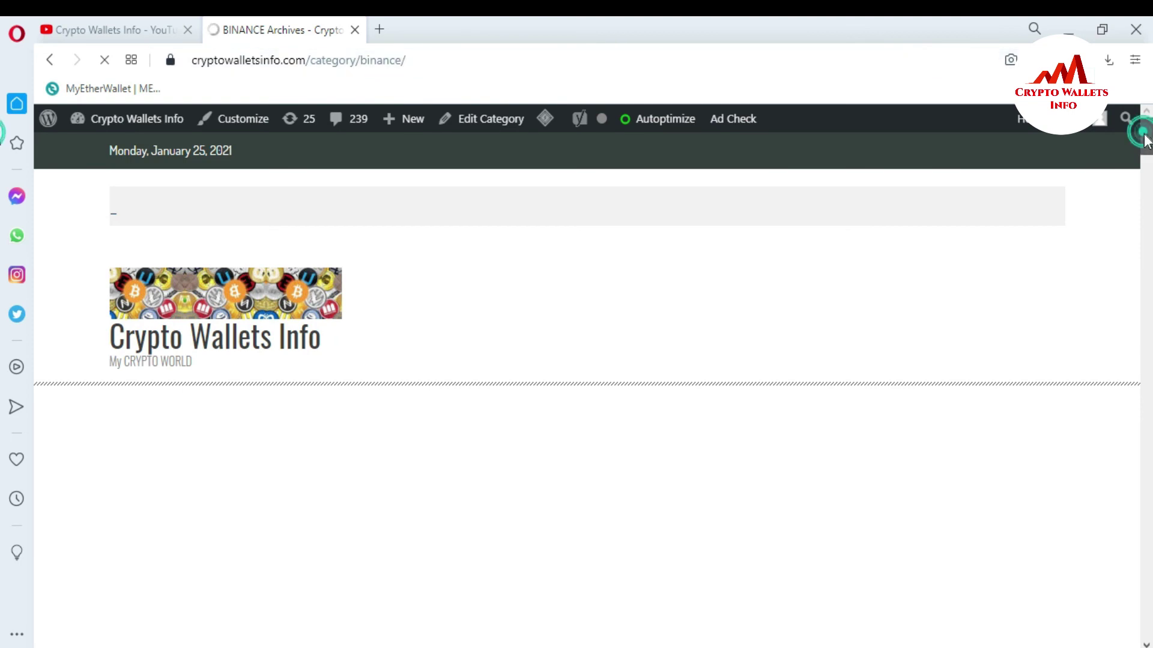
{"action": "left_click_drag", "start_coordinate": [1146, 139], "coordinate": [3, 185]}
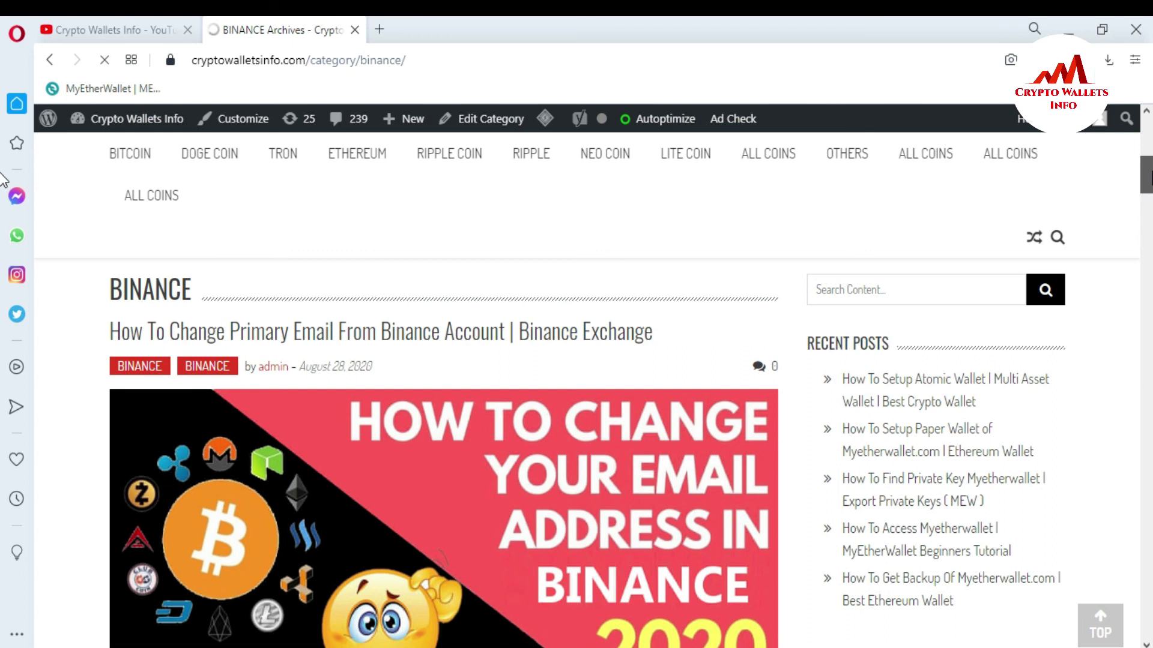
{"action": "left_click_drag", "start_coordinate": [3, 180], "coordinate": [3, 446]}
{"action": "scroll", "coordinate": [3, 445], "scroll_direction": "down", "scroll_amount": 4}
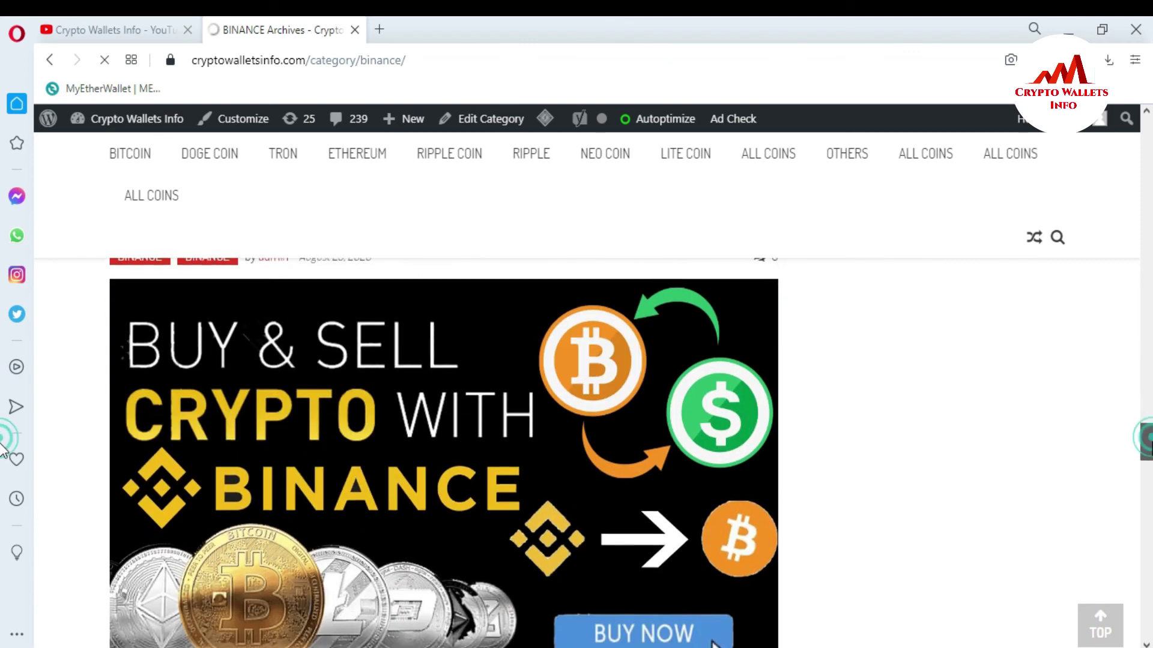